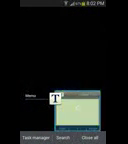
Step: After briefly using the Memo app, go to System settings and open the device information page
left_click(78, 98)
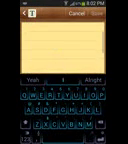
key("Escape")
left_click(27, 31)
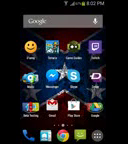
key("Menu")
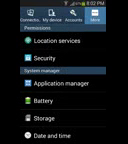
scroll(64, 90, "down", 3)
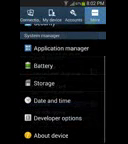
left_click(50, 132)
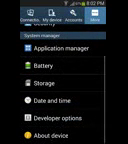
scroll(64, 90, "down", 3)
scroll(64, 90, "down", 2)
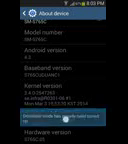
left_click(8, 26)
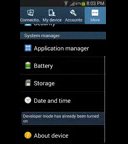
scroll(64, 90, "up", 2)
scroll(64, 104, "down", 2)
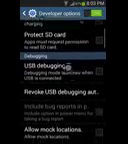
Step: Tick USB debugging in Developer options and confirm the Allow USB debugging prompt
left_click(60, 58)
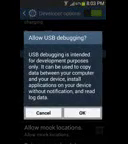
left_click(85, 114)
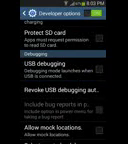
scroll(64, 90, "down", 1)
scroll(64, 90, "down", 2)
scroll(64, 90, "down", 2)
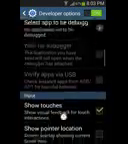
scroll(64, 90, "down", 1)
scroll(64, 90, "down", 1)
Step: Tick Show touches and Show pointer location in the Input section of Developer options
left_click(50, 61)
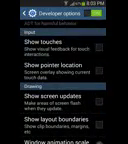
scroll(64, 90, "up", 1)
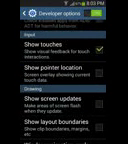
scroll(64, 90, "up", 1)
scroll(64, 90, "down", 1)
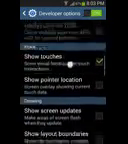
left_click(60, 75)
scroll(64, 90, "up", 2)
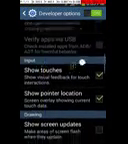
scroll(64, 90, "up", 2)
scroll(64, 90, "down", 2)
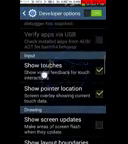
scroll(64, 90, "up", 1)
scroll(64, 90, "down", 1)
scroll(64, 90, "down", 1)
scroll(64, 90, "down", 1)
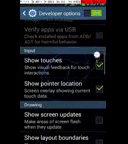
scroll(64, 90, "down", 1)
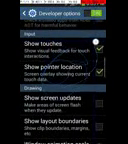